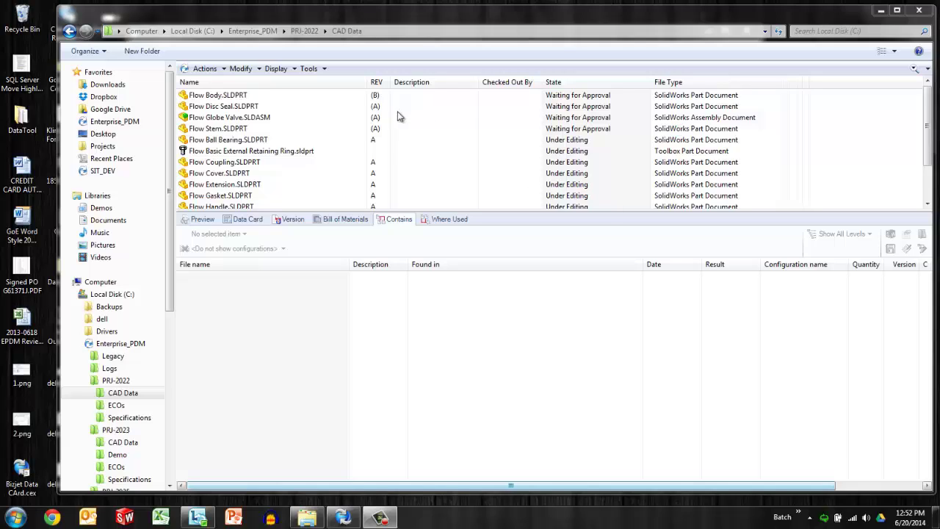
Box-select the Flow Body, Disc Seal, Globe Valve and Stem files that are Waiting for Approval
drag(416, 131, 227, 93)
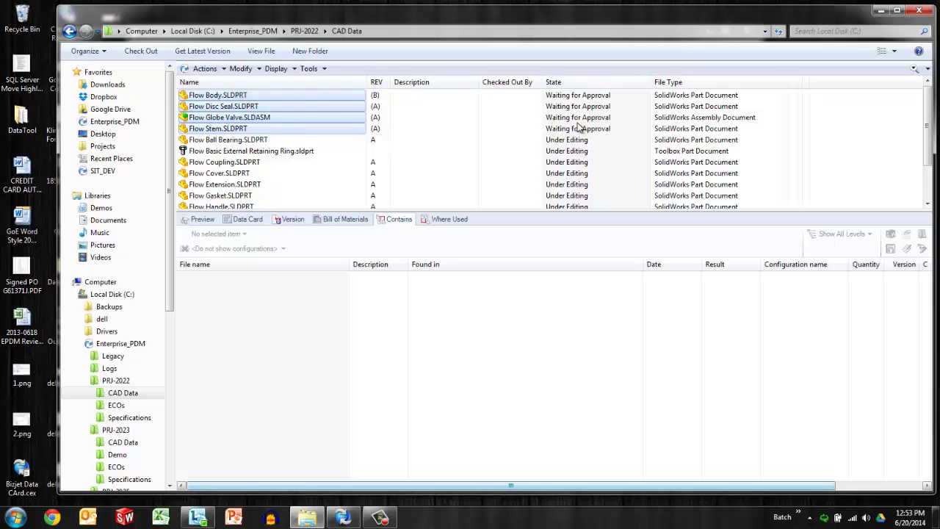
click(262, 120)
right_click(262, 120)
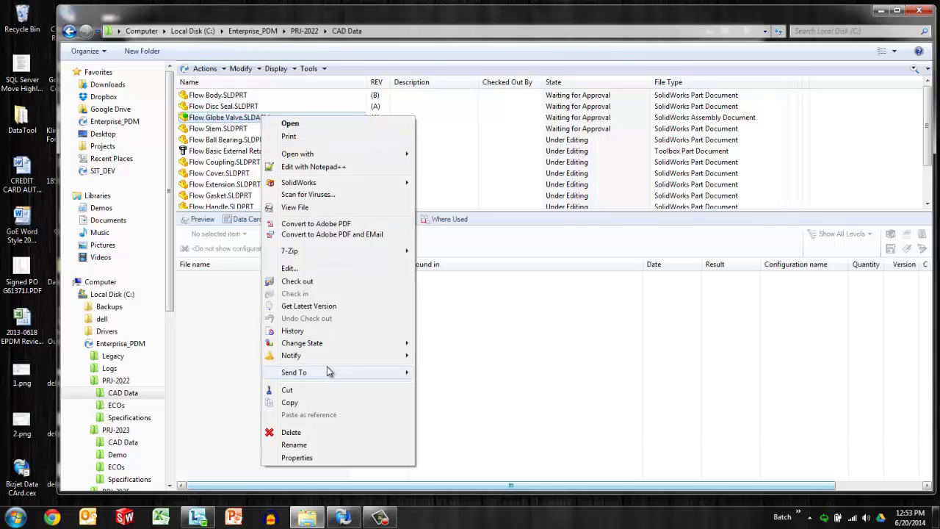
mouse_move(351, 342)
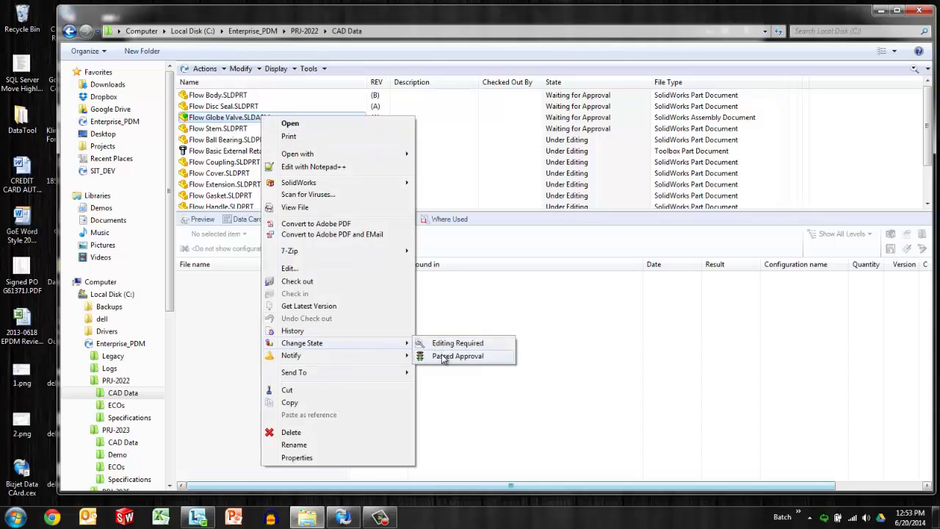
click(444, 357)
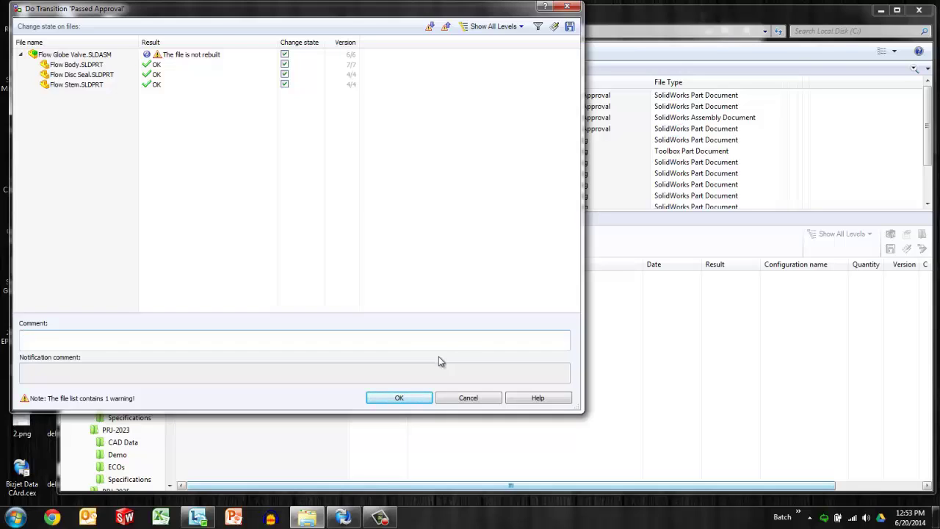
text(Ready for approval)
click(492, 401)
Run Passed Approval on Flow Globe Valve.SLDASM and its three parts with the comment 'passed'
right_click(230, 118)
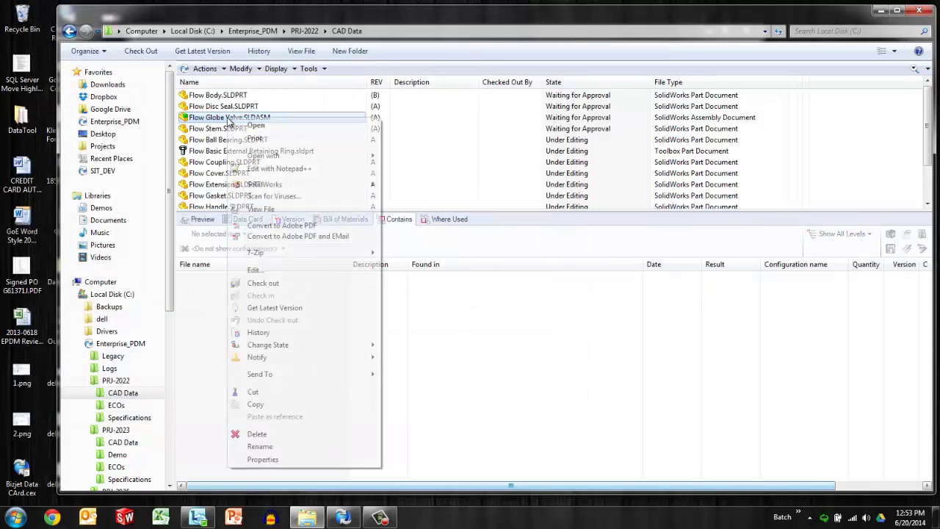
mouse_move(317, 346)
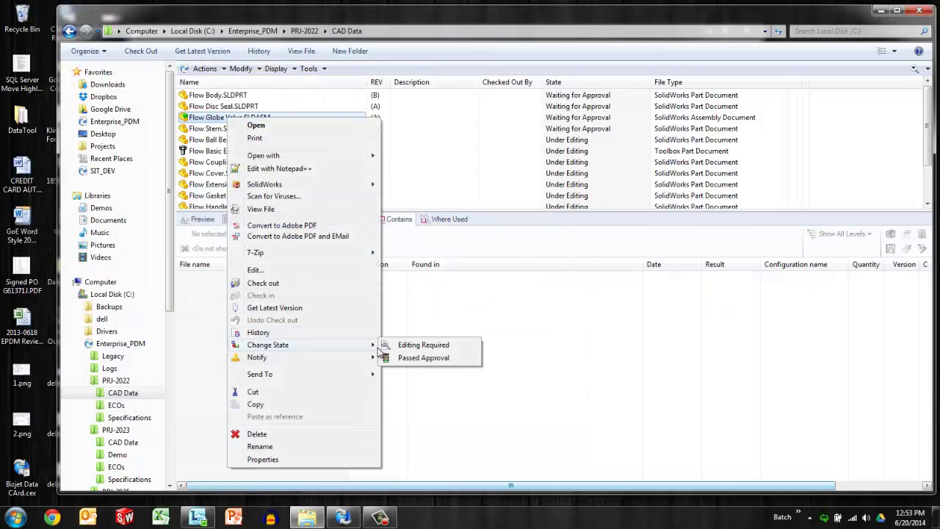
click(424, 358)
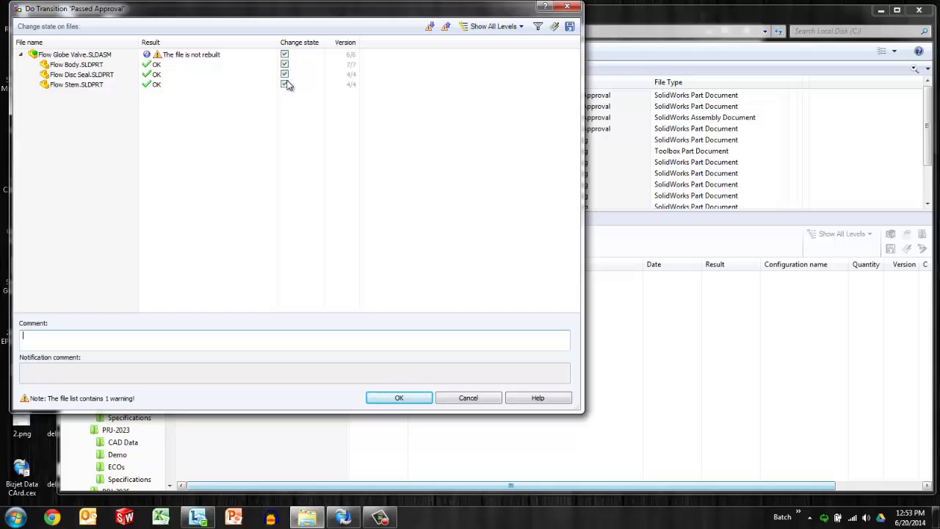
drag(324, 36, 335, 36)
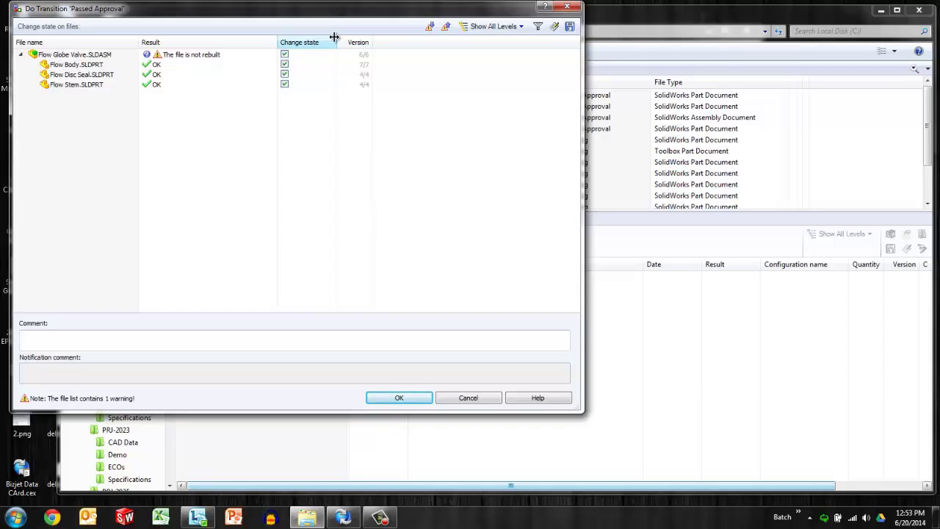
click(273, 338)
text(pa)
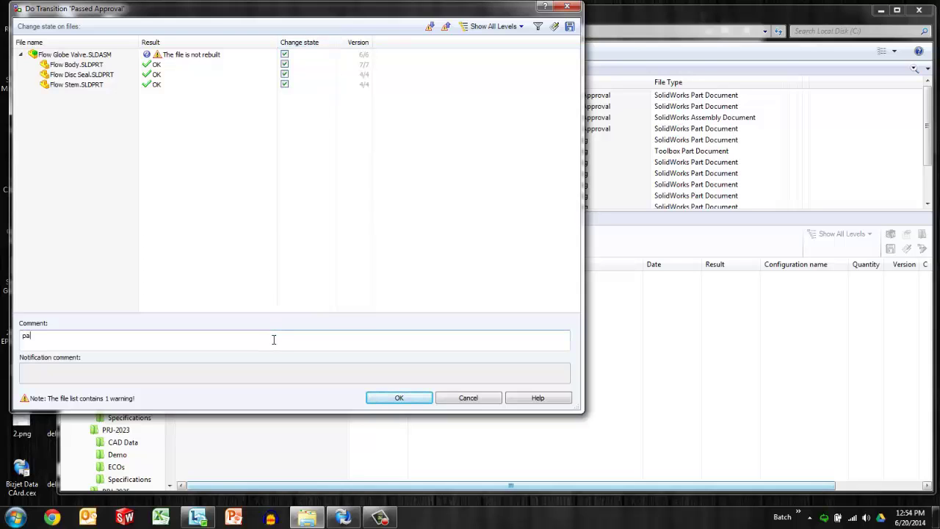
text(ssed)
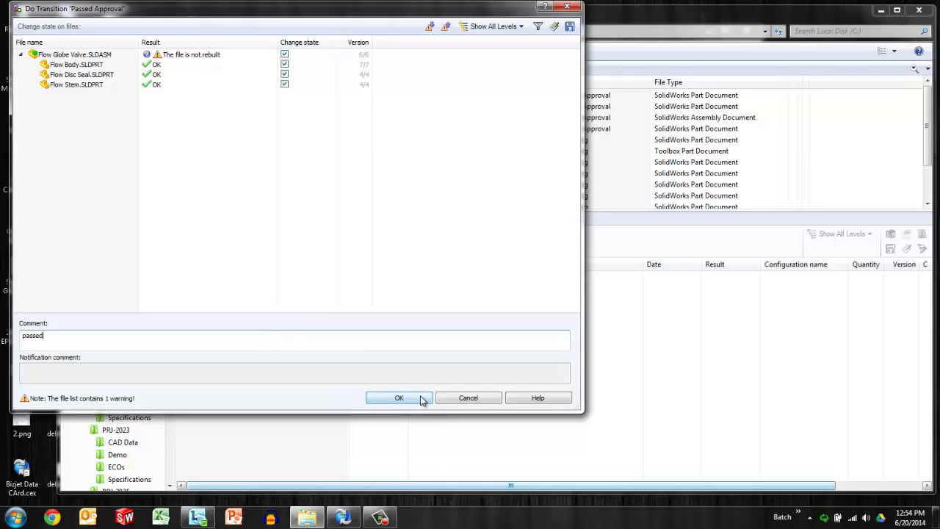
click(399, 397)
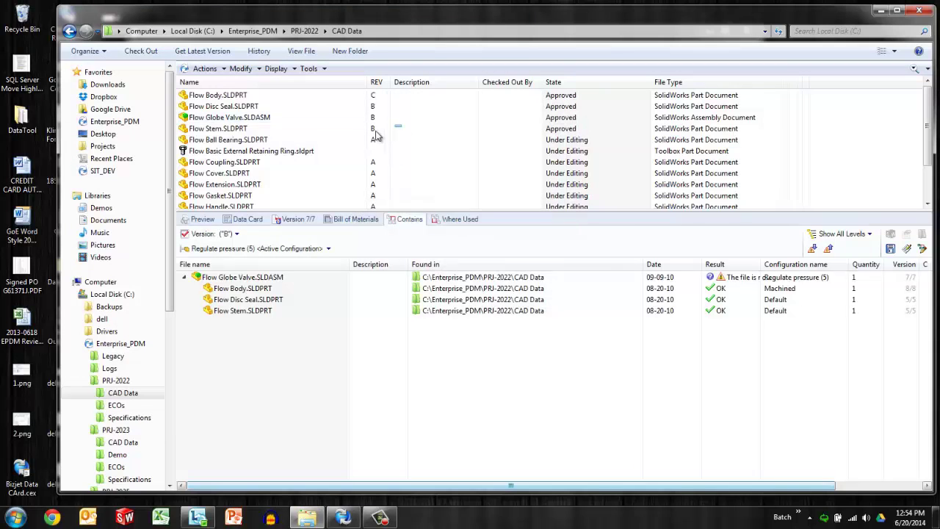
drag(401, 128, 212, 96)
click(423, 138)
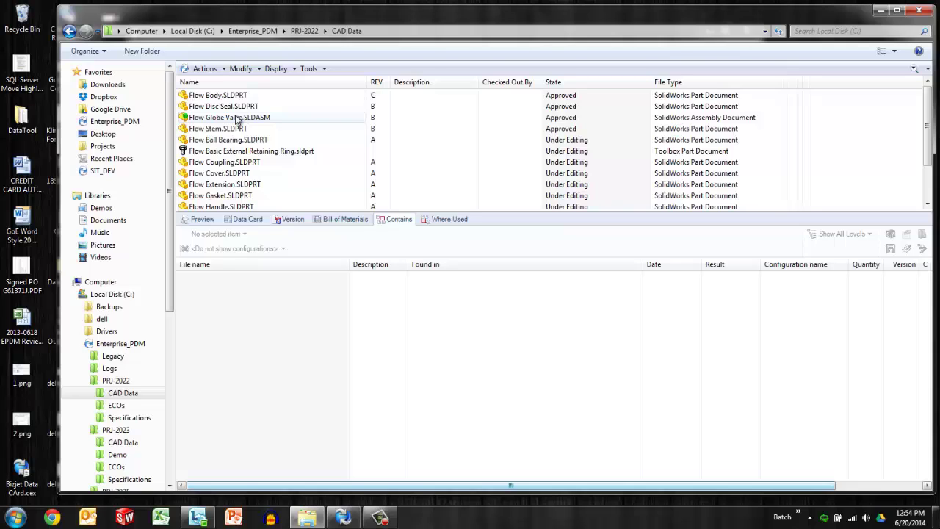
right_click(237, 120)
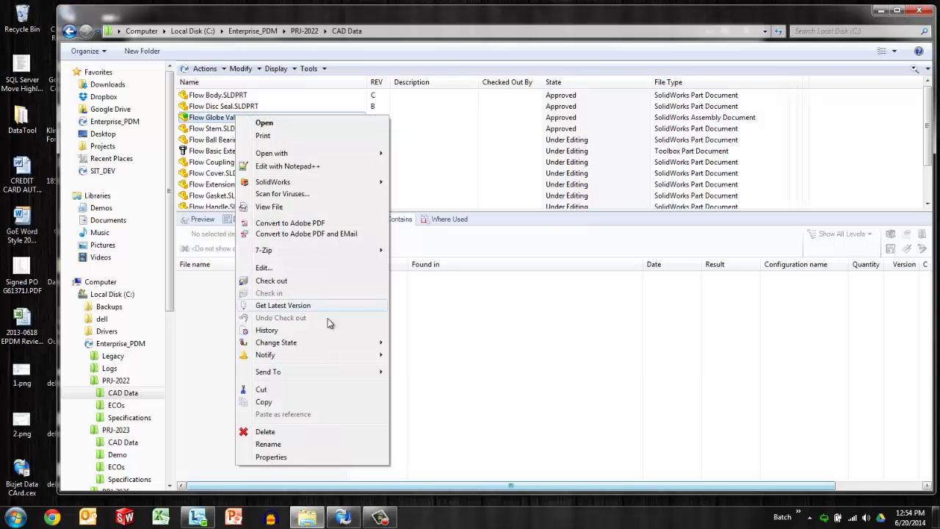
mouse_move(323, 342)
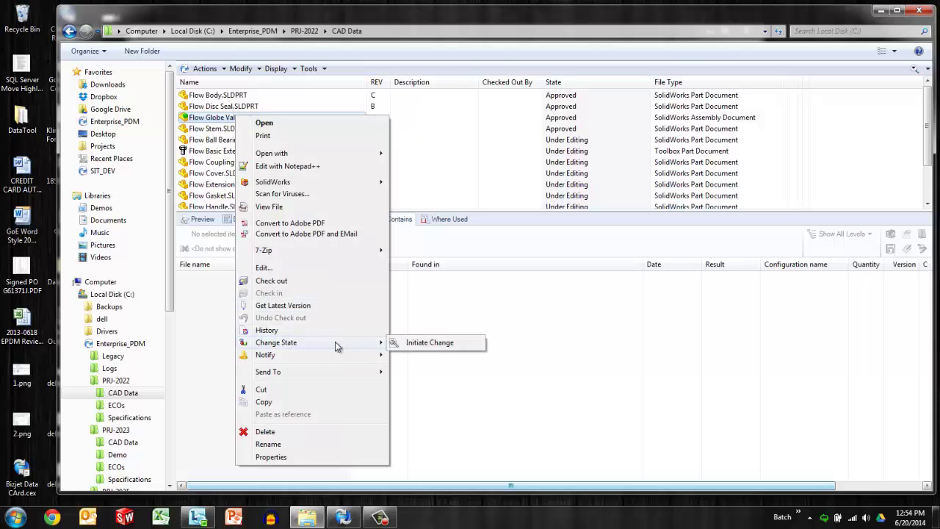
click(406, 343)
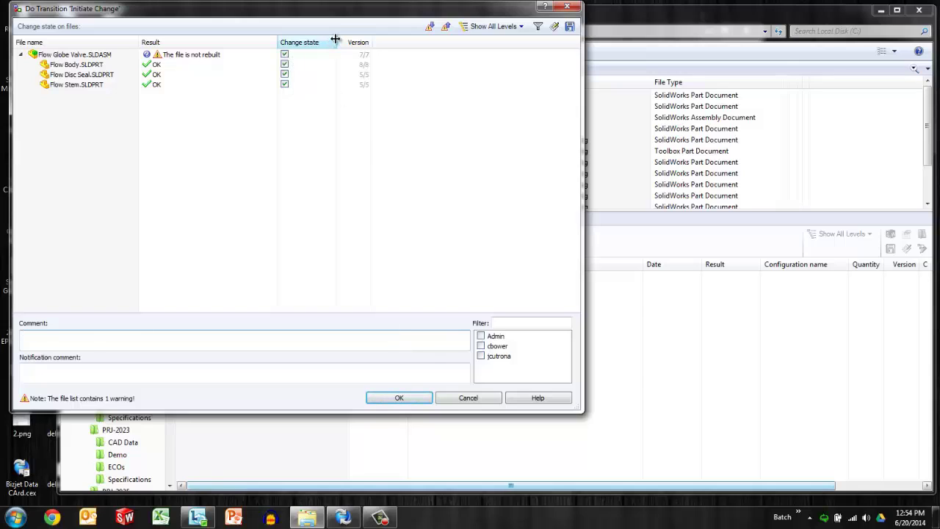
drag(335, 38, 330, 39)
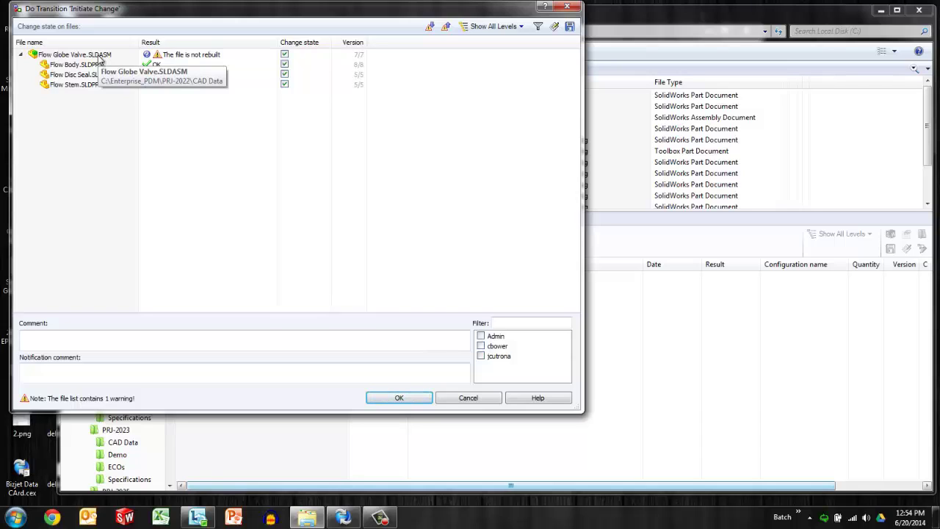
click(285, 85)
click(285, 75)
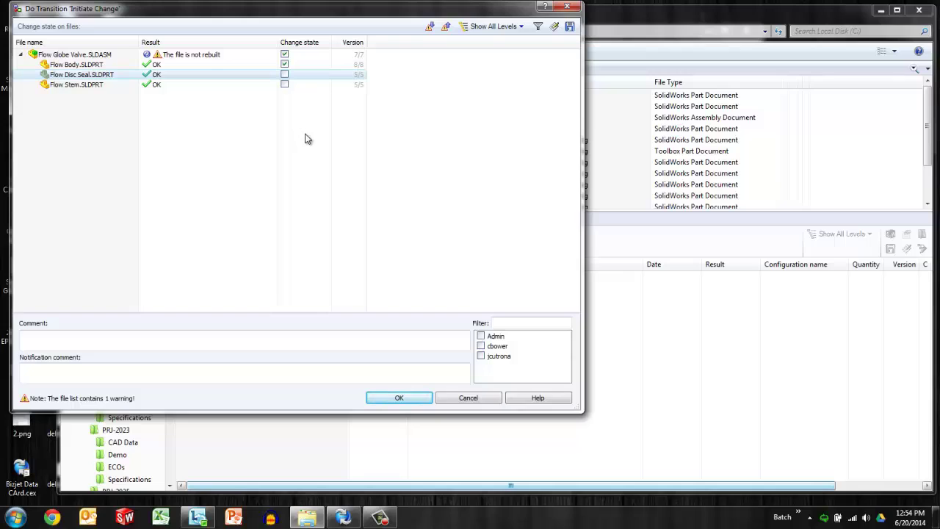
click(245, 332)
text(ne)
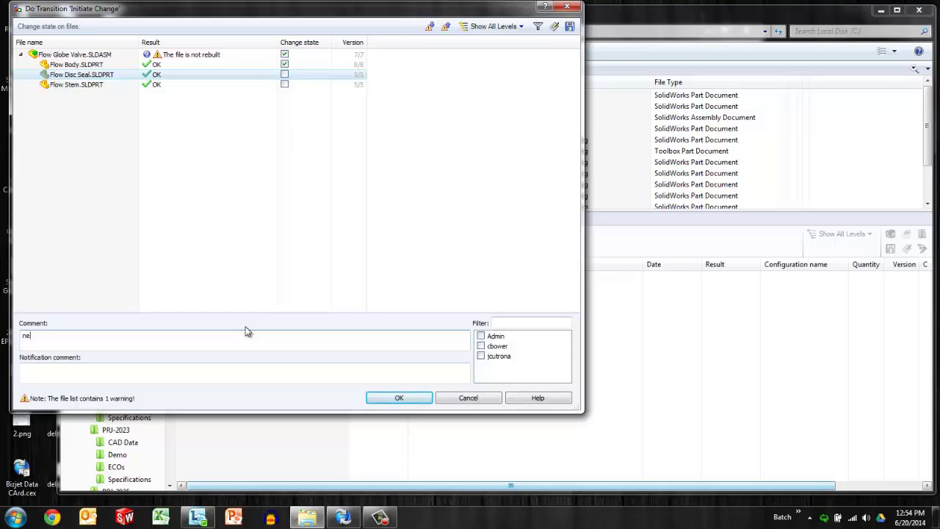
text(eded)
key(BackSpace)
key(BackSpace)
text(s review)
click(455, 398)
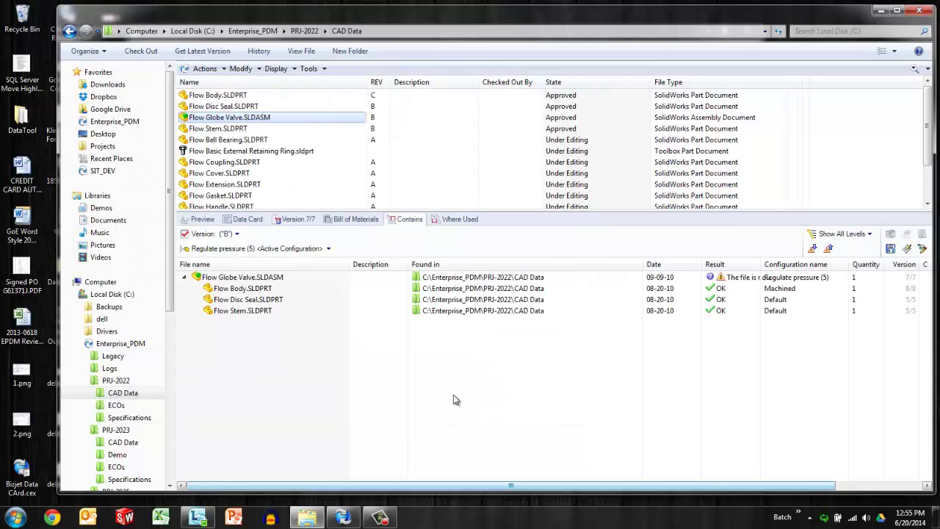
Apply Initiate Change to Flow Globe Valve.SLDASM so it and its three parts return to Under Editing
right_click(245, 119)
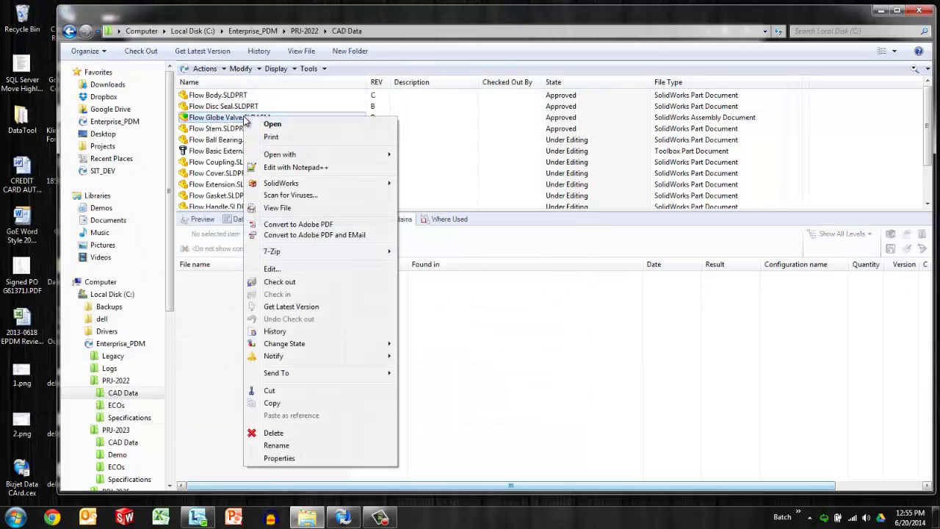
mouse_move(309, 345)
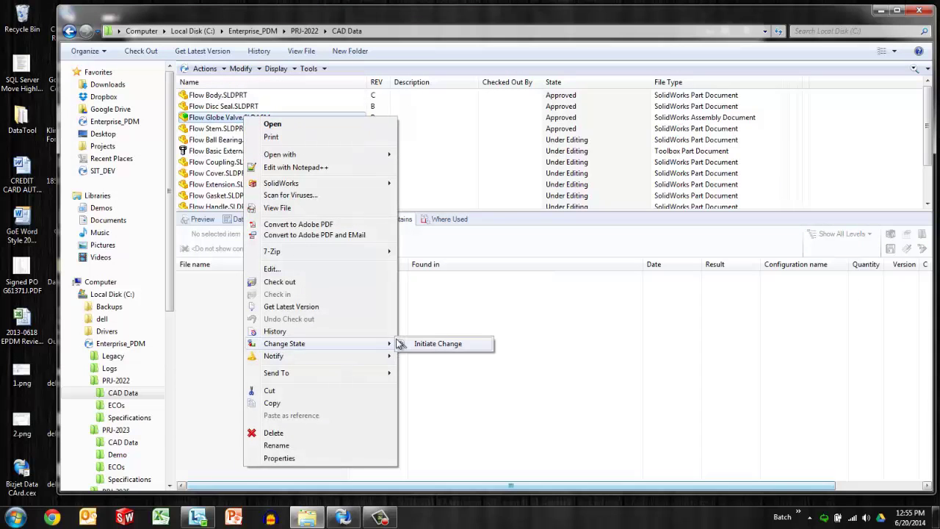
click(408, 344)
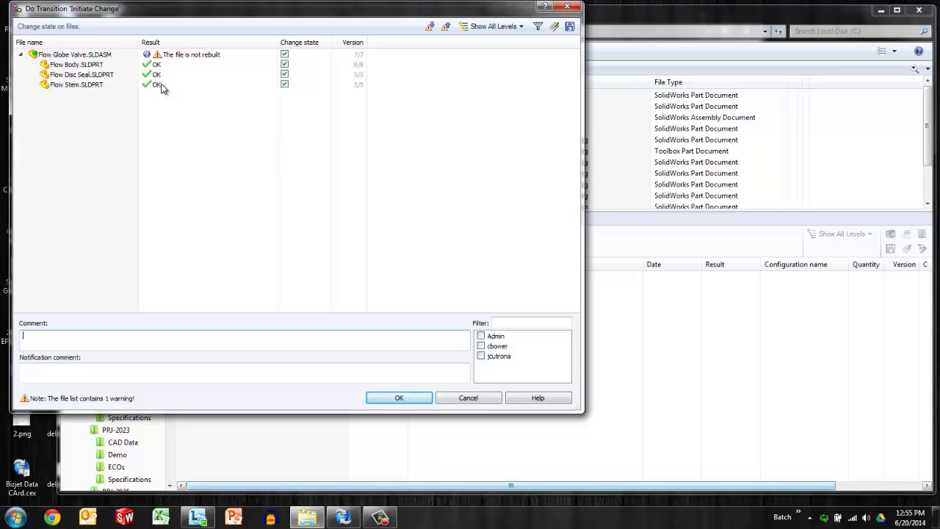
click(424, 398)
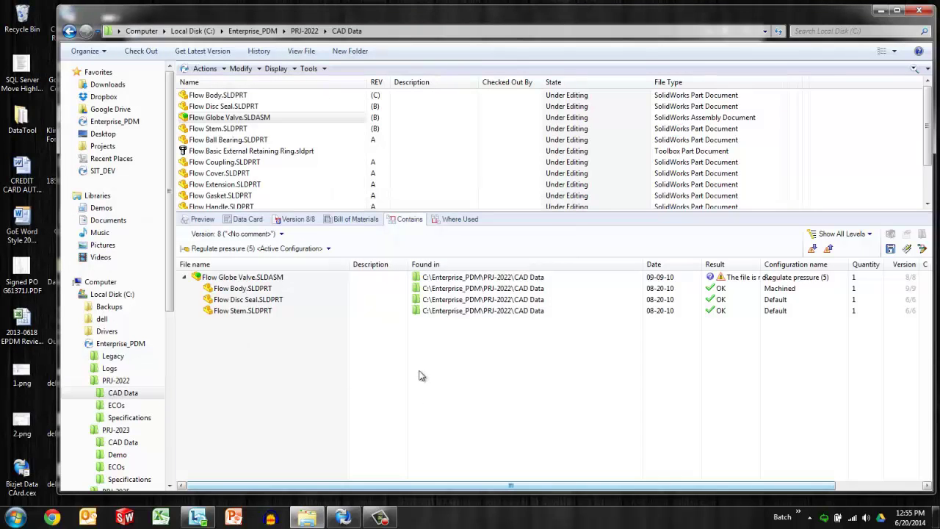
mouse_move(343, 513)
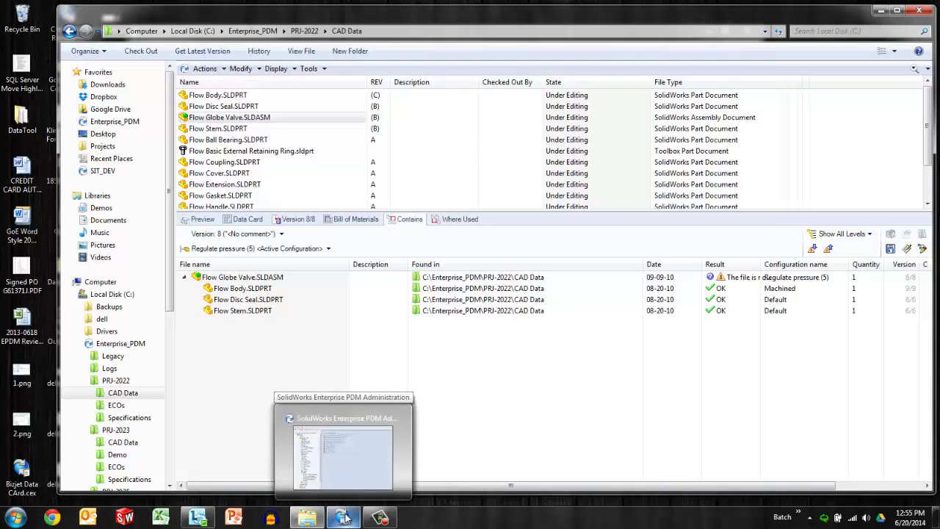
click(343, 517)
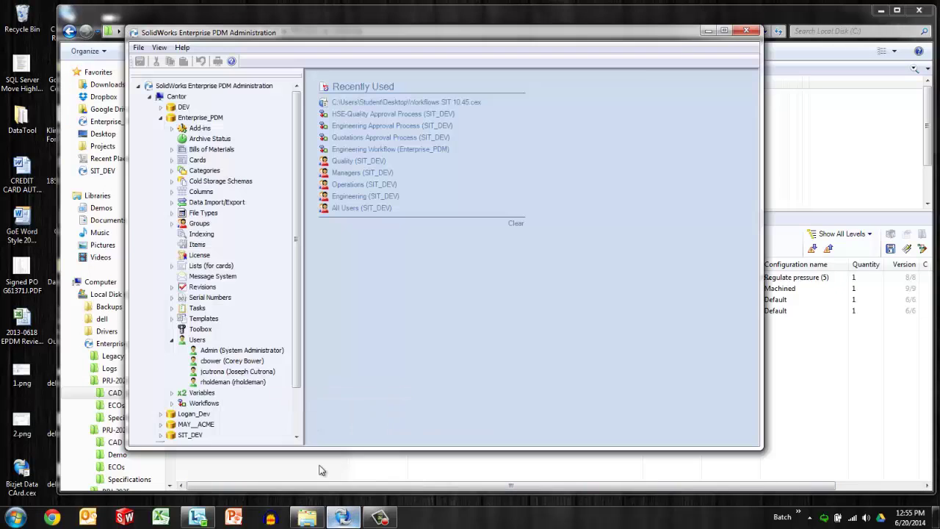
click(176, 341)
click(176, 341)
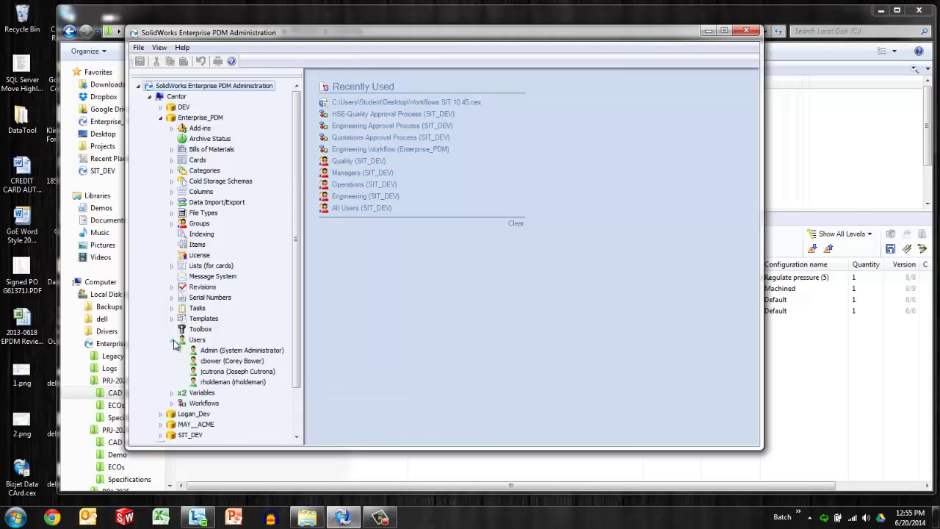
right_click(224, 364)
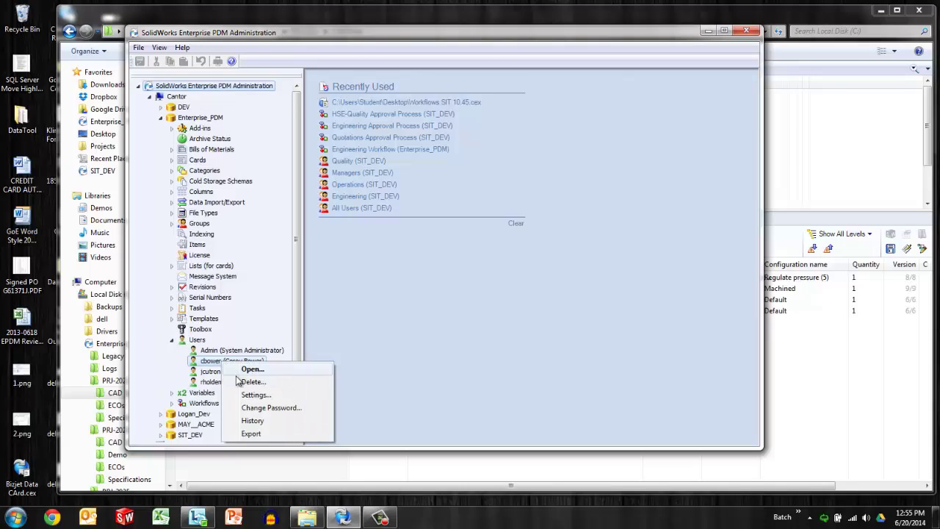
click(253, 395)
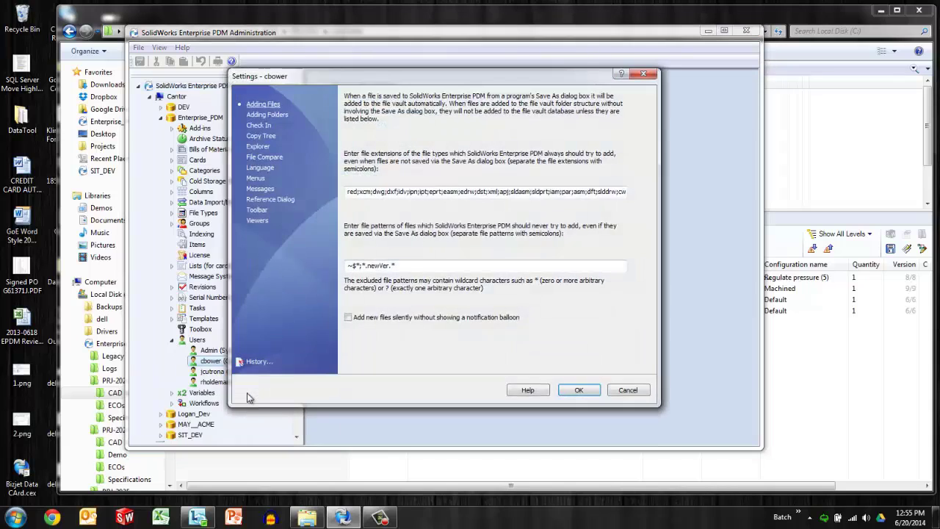
click(271, 200)
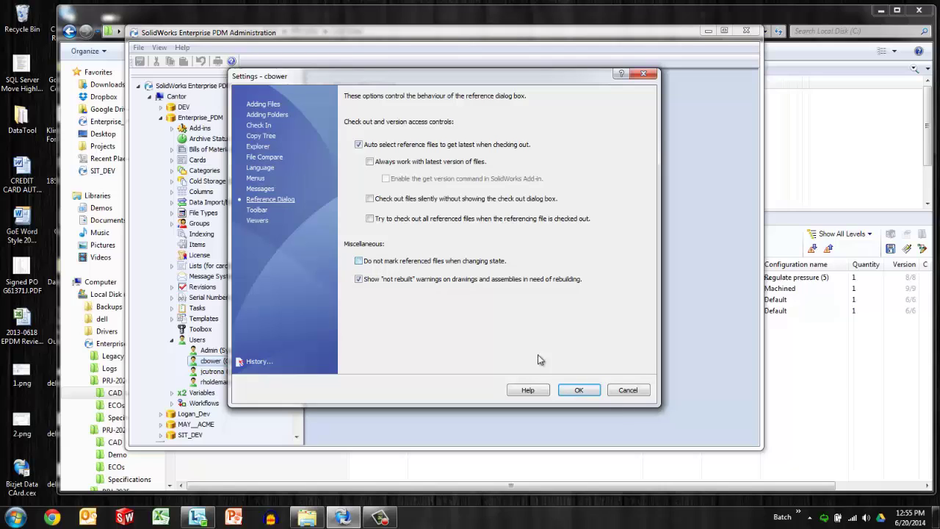
click(577, 392)
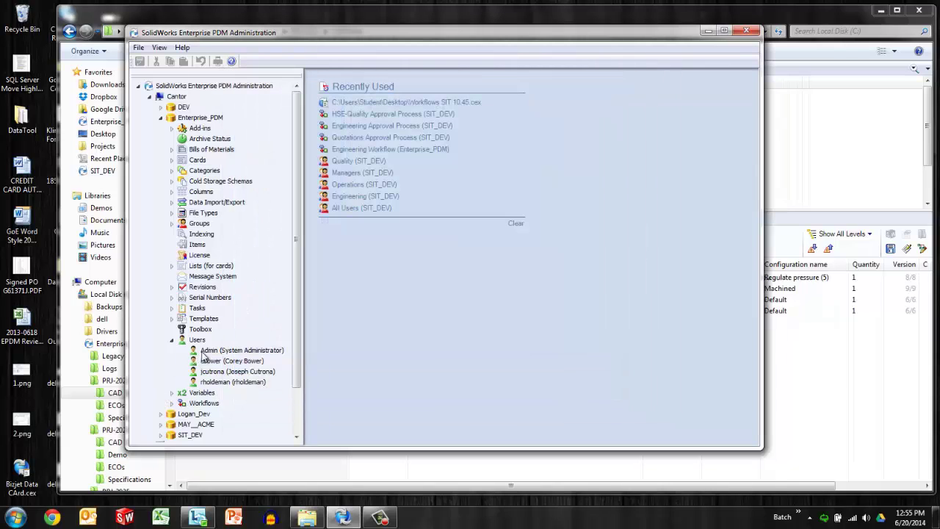
Turn on 'Do not mark referenced files when changing state' in the Admin user's Reference Dialog settings
right_click(202, 352)
click(235, 386)
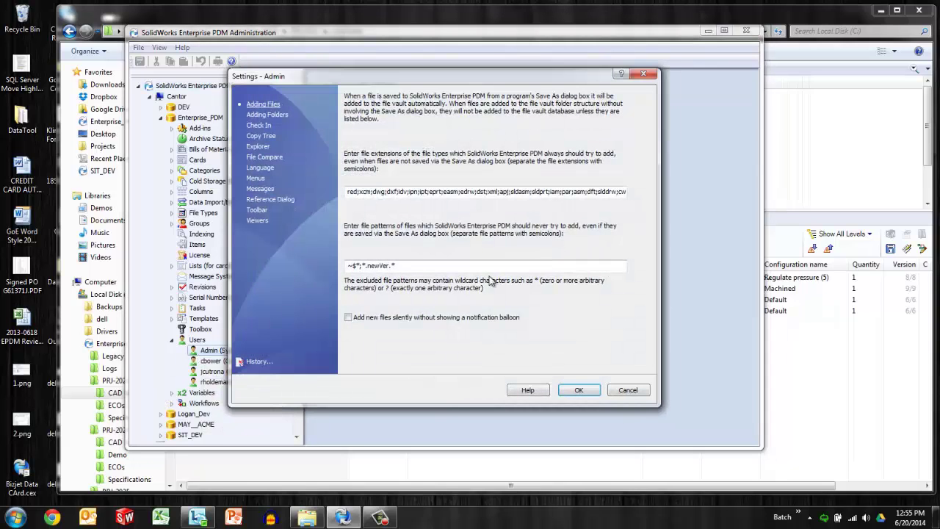
click(289, 204)
click(375, 263)
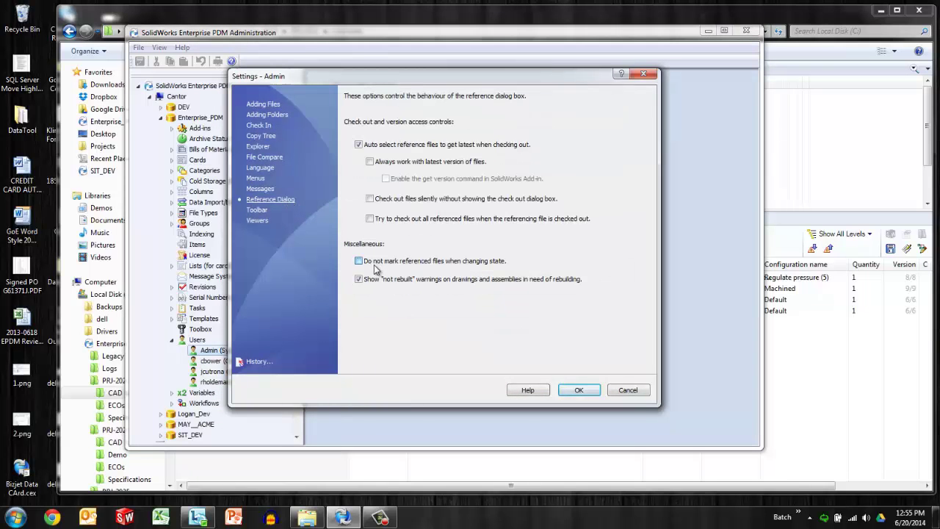
click(578, 391)
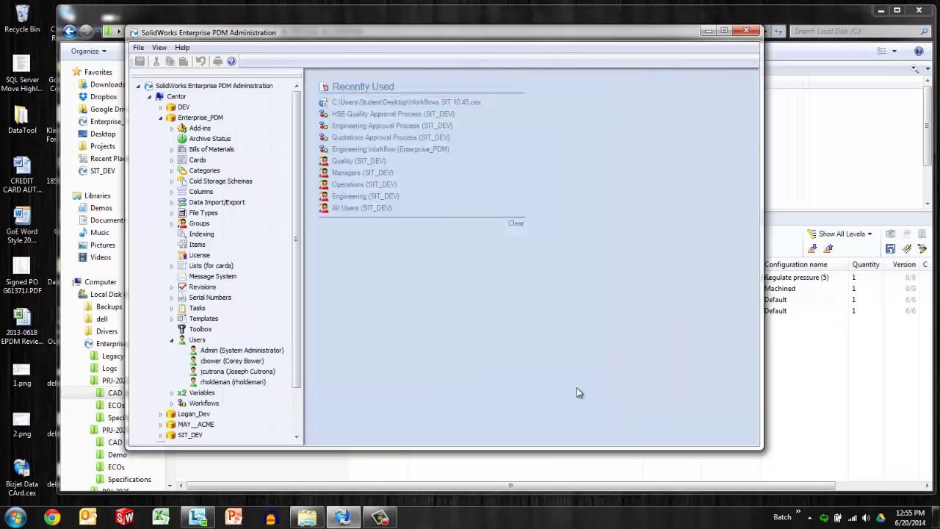
click(549, 454)
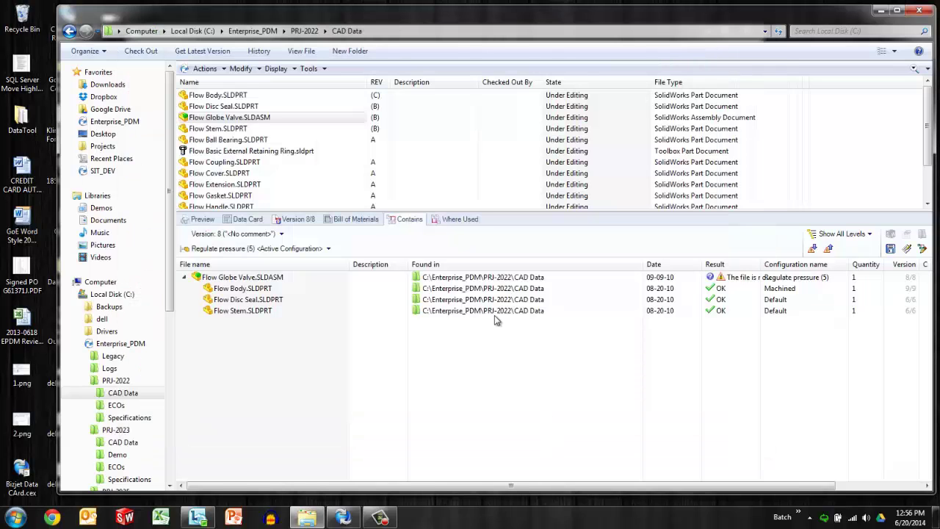
Start Submit for Approval on Flow Globe Valve.SLDASM, leaving Flow Body and the other child parts unchecked
right_click(241, 117)
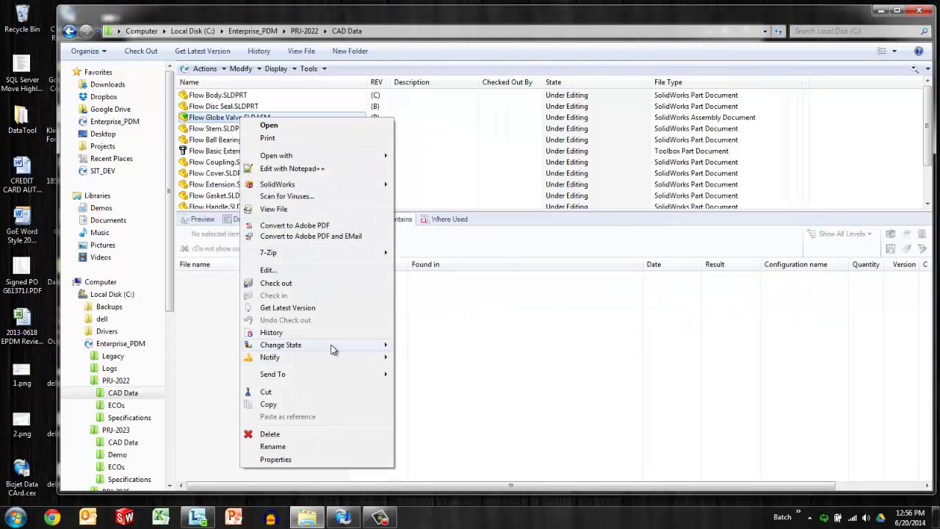
mouse_move(388, 346)
click(441, 345)
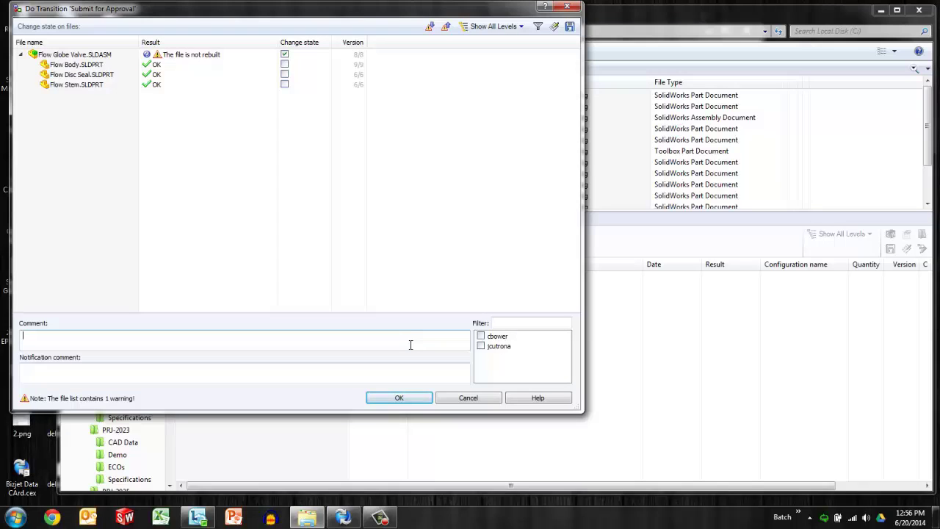
click(410, 345)
click(285, 65)
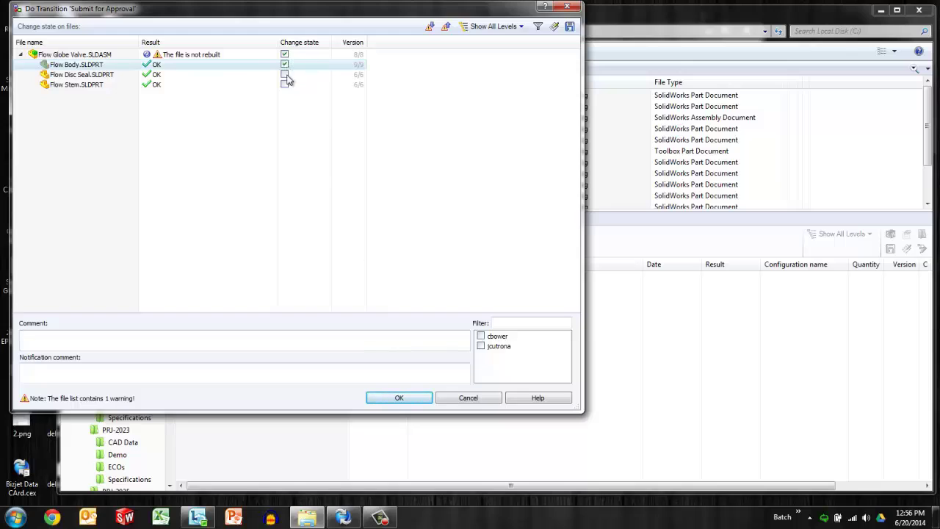
click(285, 65)
click(286, 76)
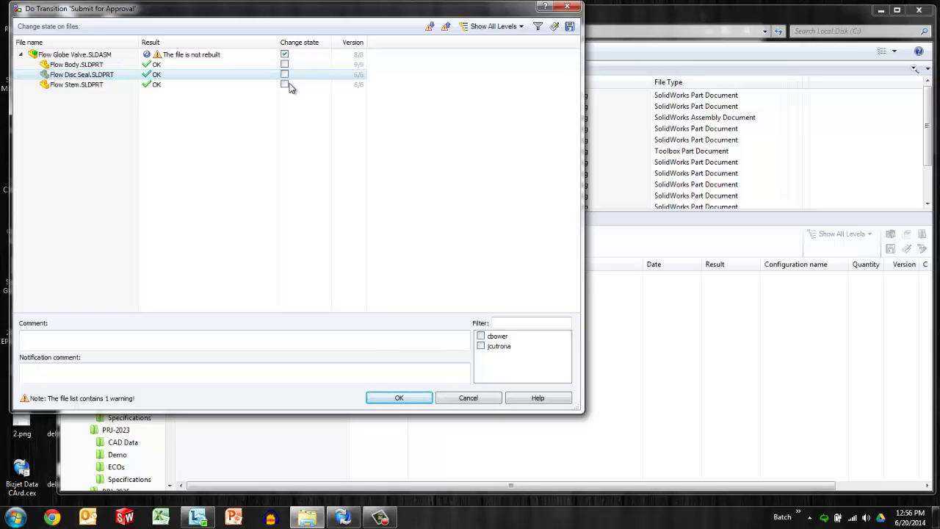